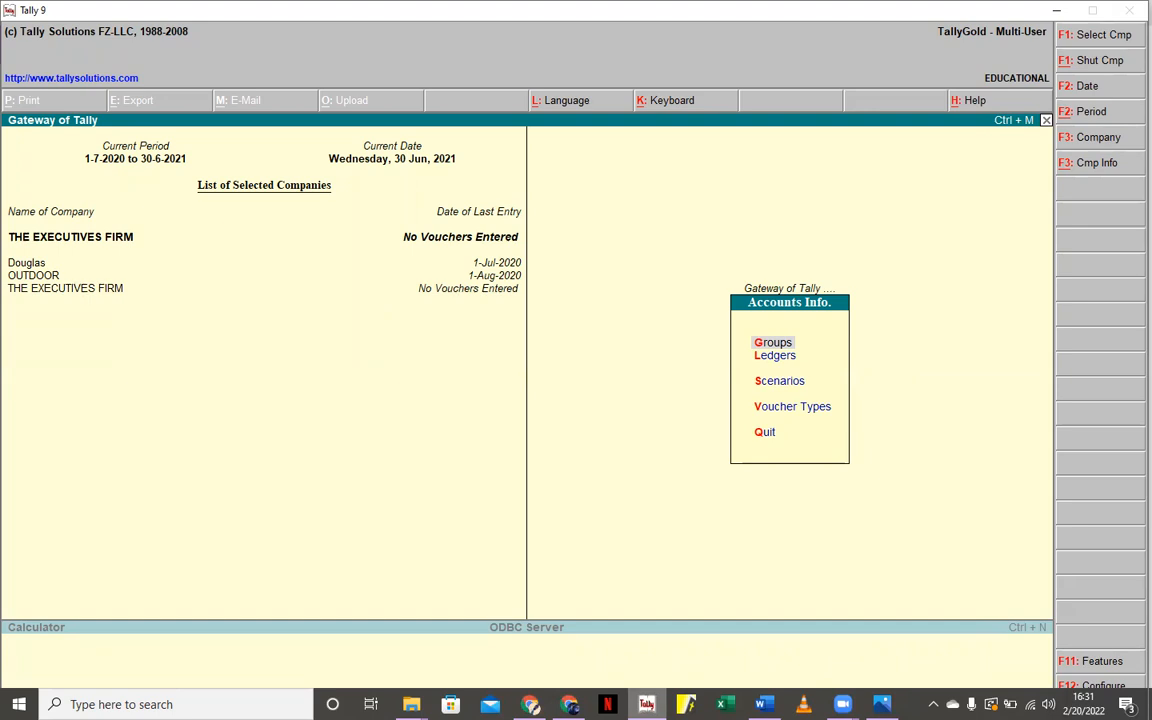
Step: Open the list of existing account groups of THE EXECUTIVES FIRM for review and close it again
key(Return)
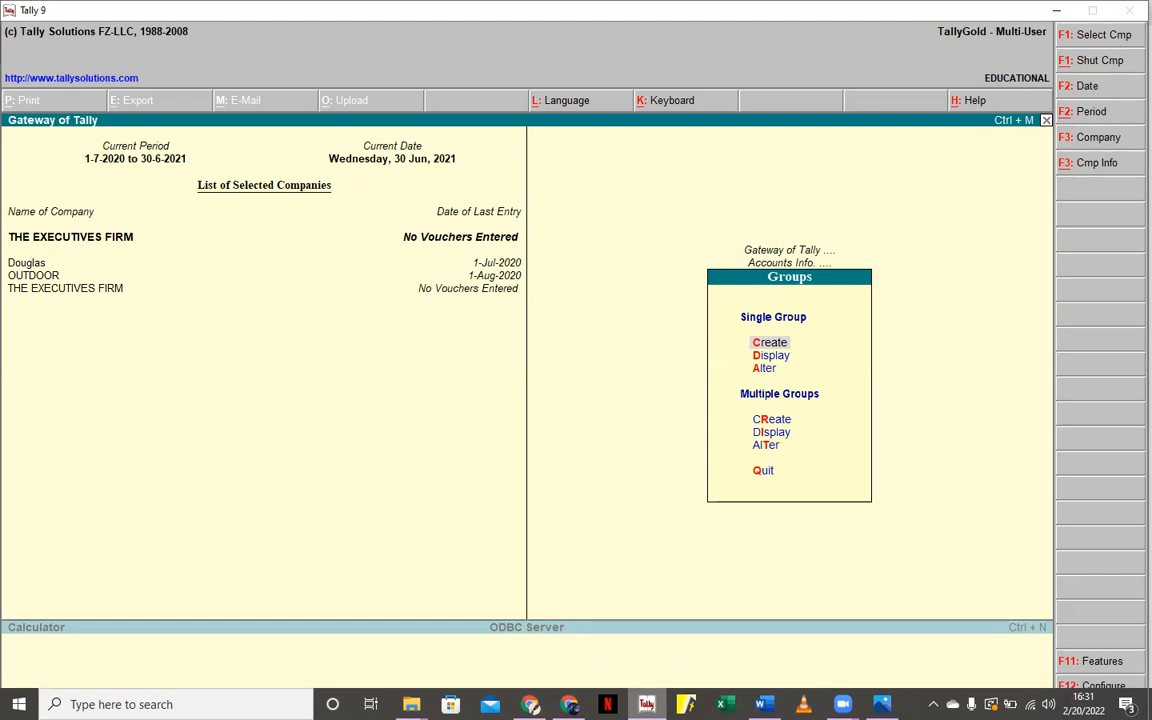
key(Return)
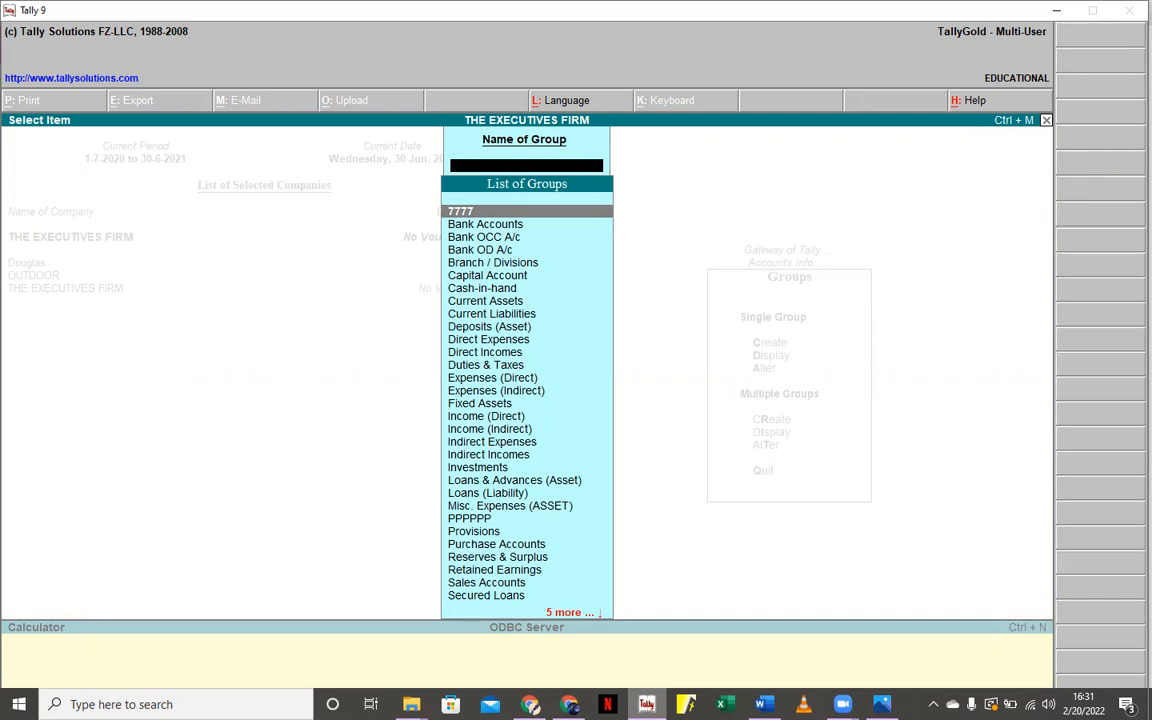
key(Escape)
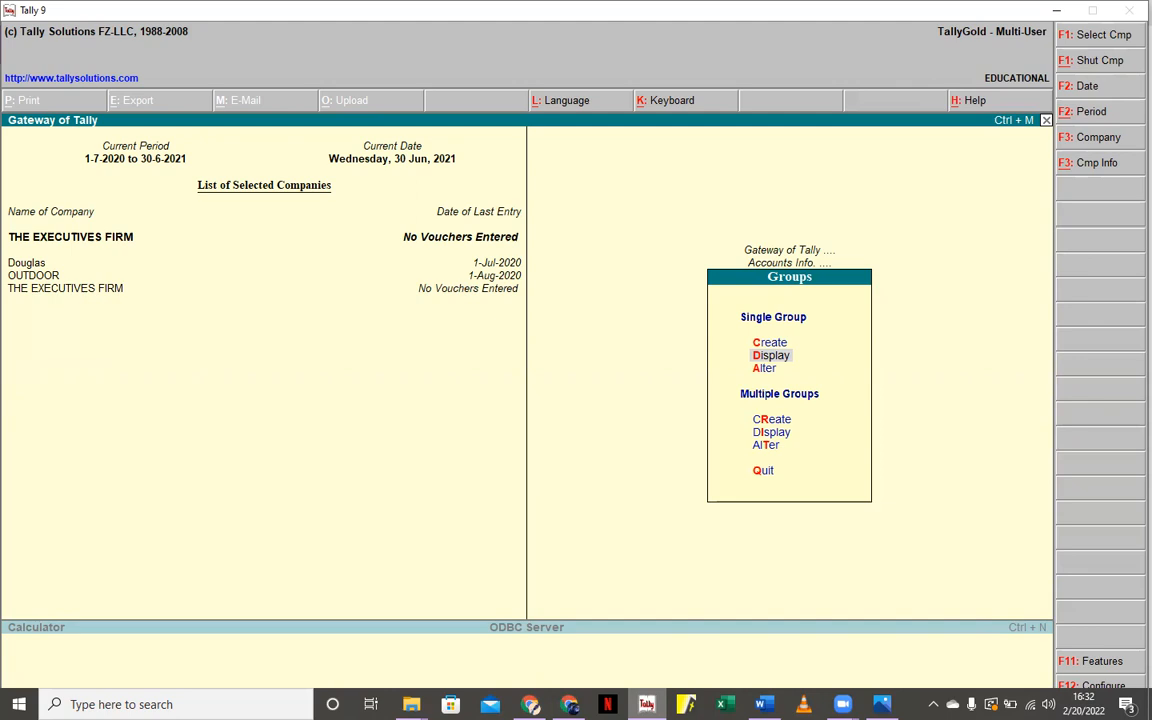
Step: Start a new single group named 1000 INCOMES without an alias and place it under Primary
key(c)
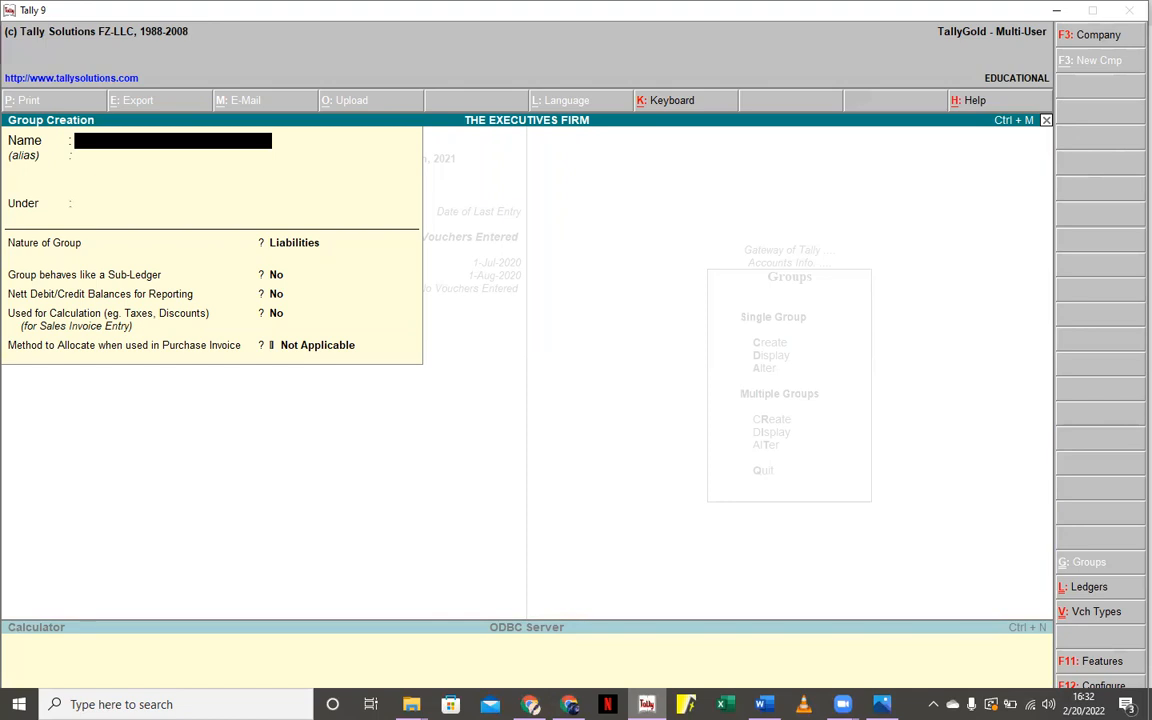
text(1000 in)
key(BackSpace)
key(BackSpace)
key(BackSpace)
text(INCOMES)
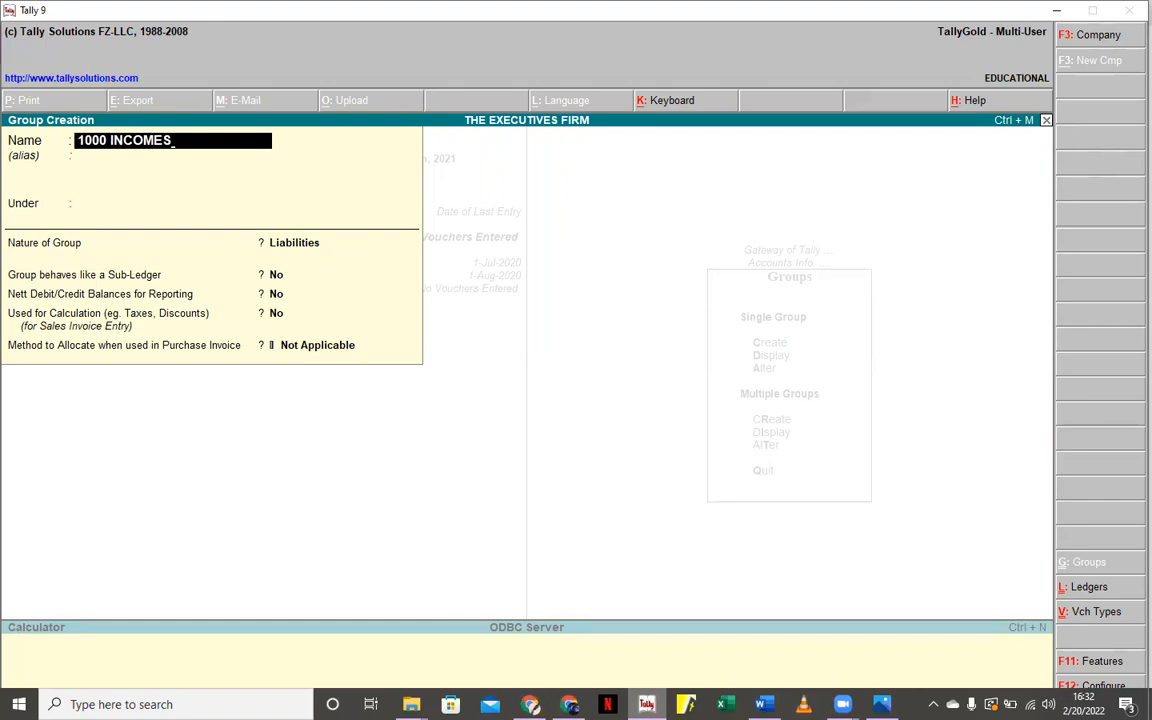
key(Return)
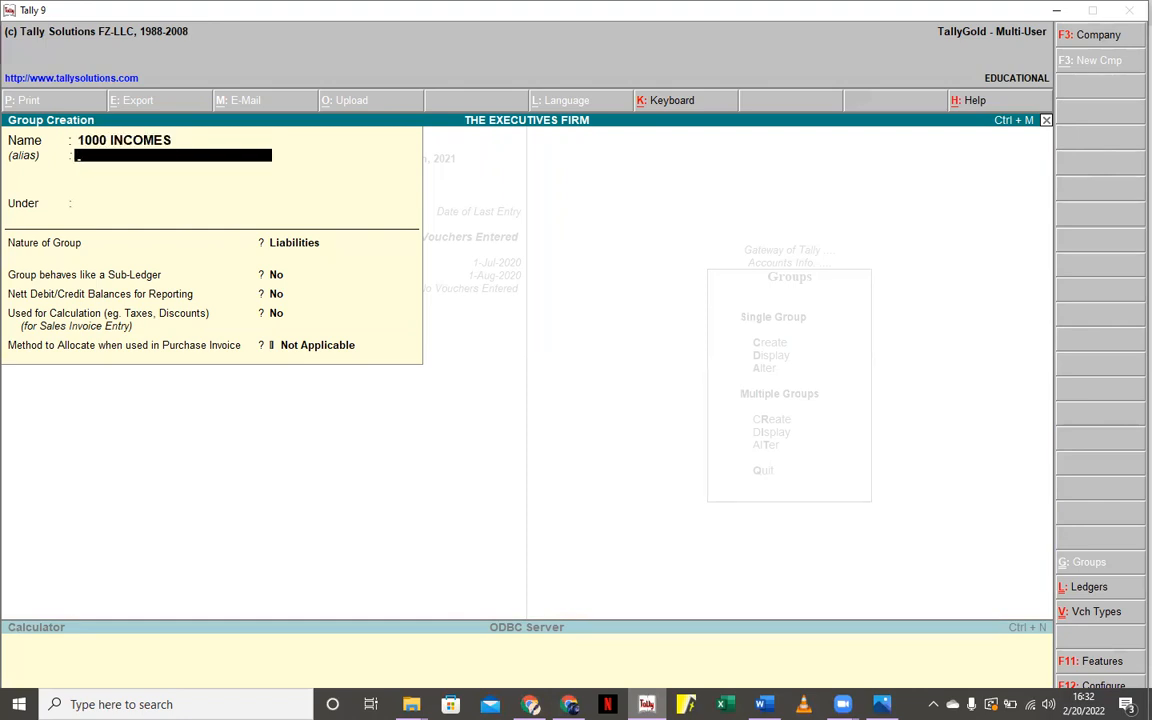
key(Return)
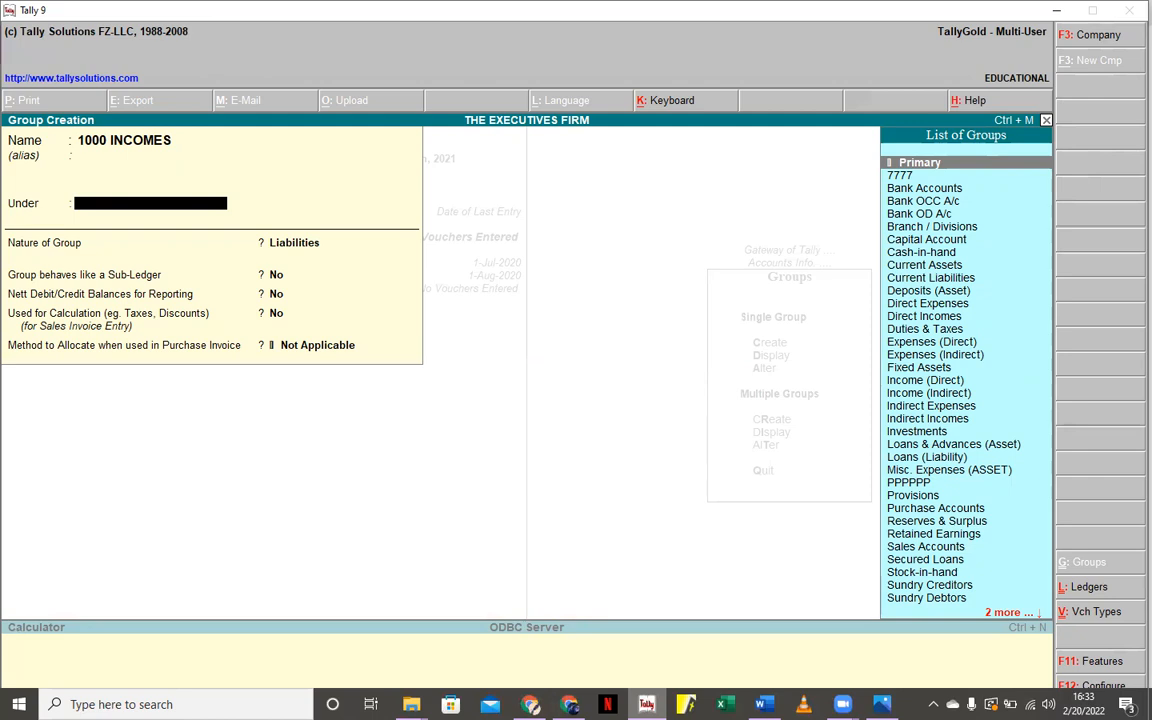
key(Return)
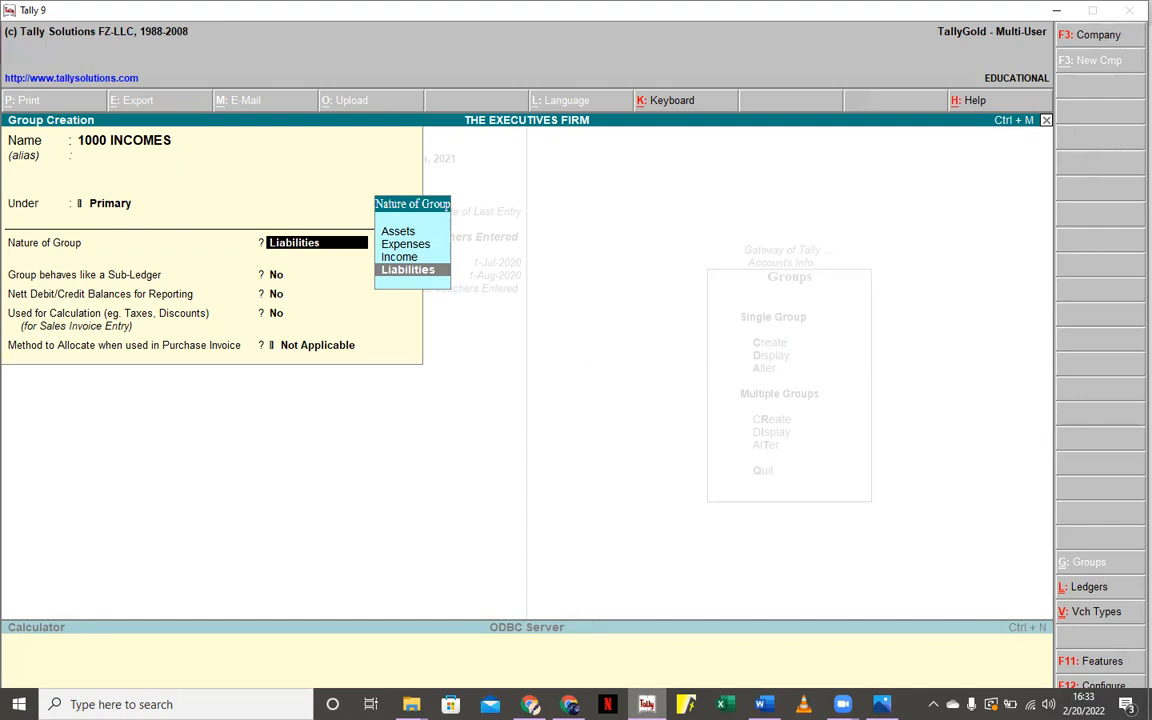
Step: Set the group's nature to Income and specify Yes for affecting gross profits
key(Up)
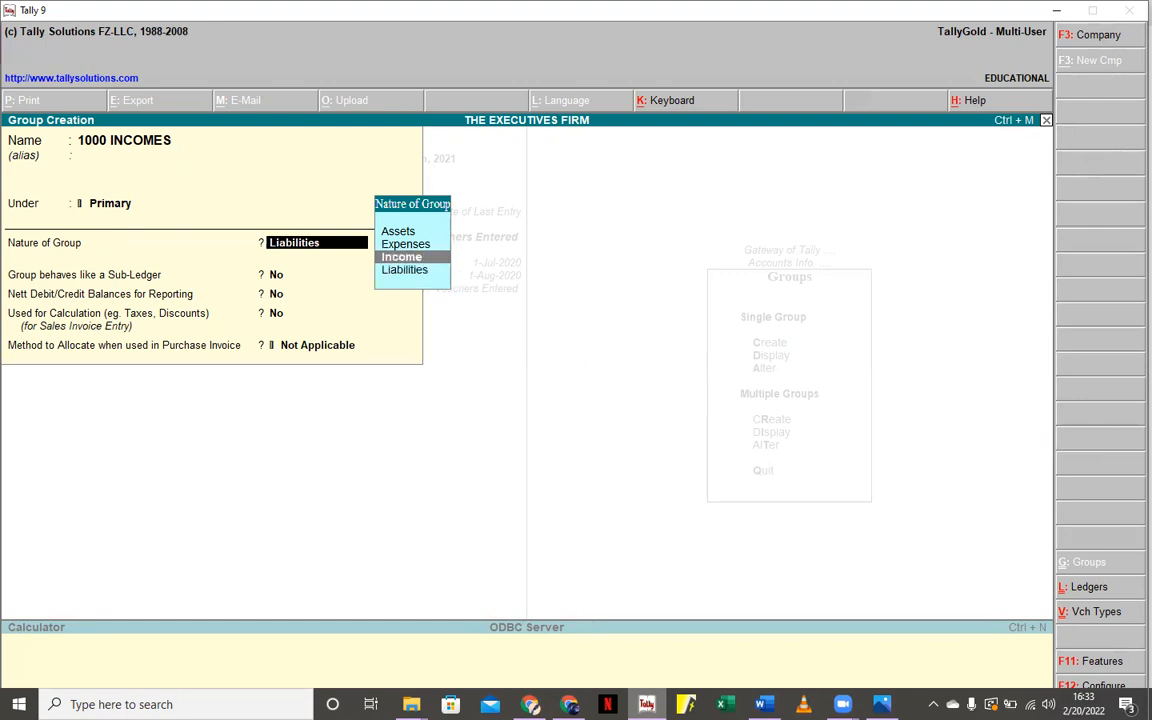
key(Return)
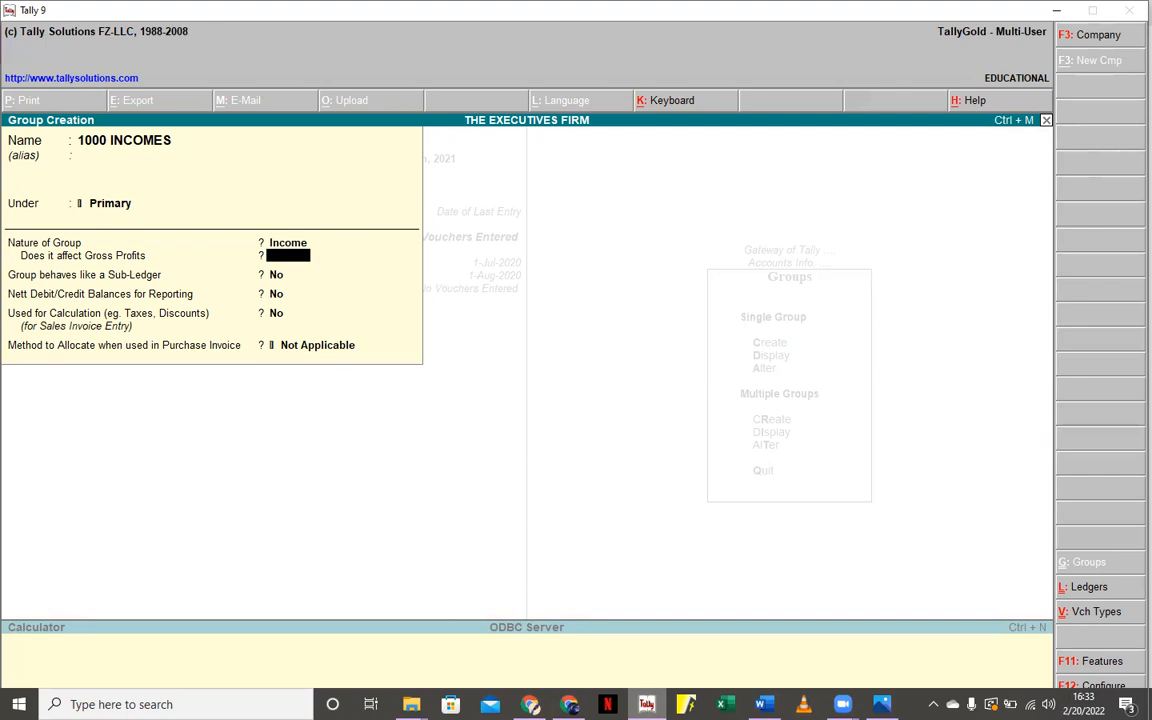
text(Y)
key(Return)
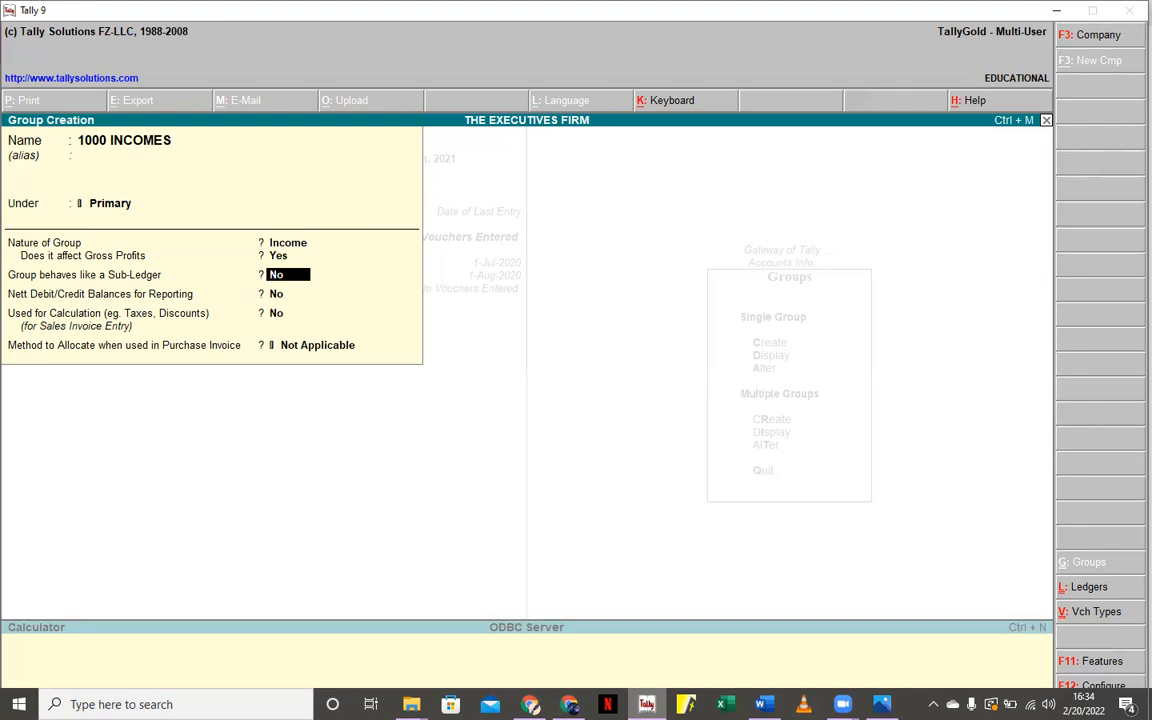
Step: Keep sub-ledger behaviour at No, set nett balances and use for calculation to Yes, leave allocation Not Applicable, and save the group
key(Return)
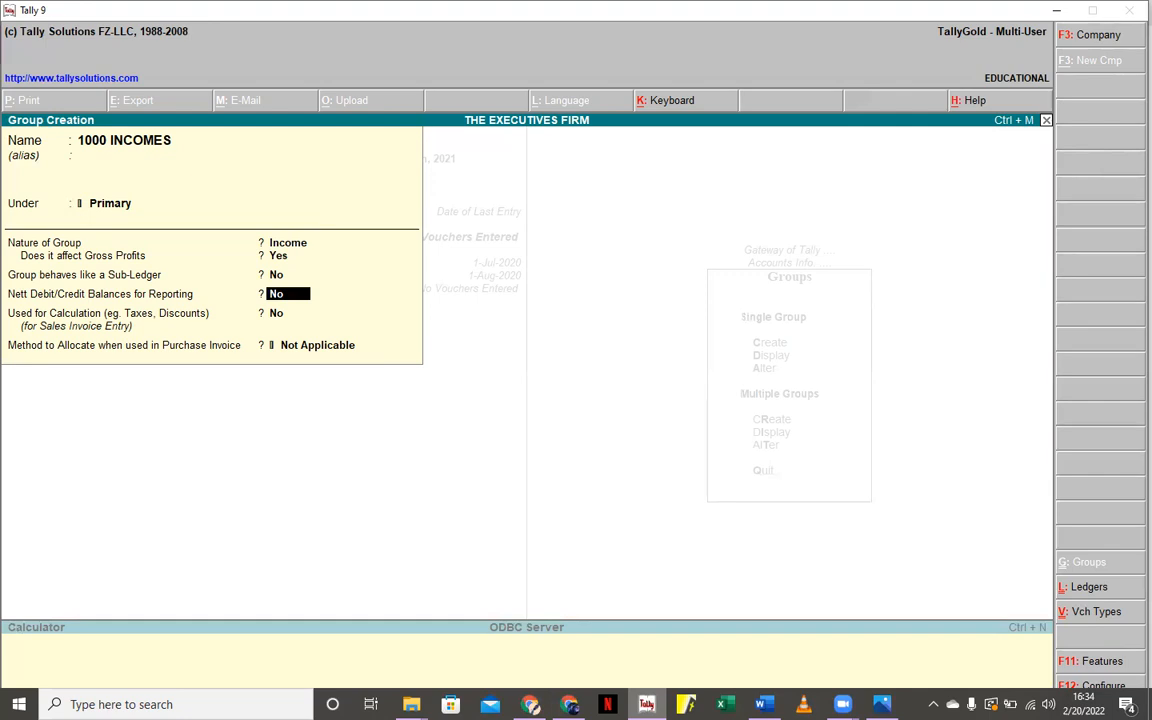
text(Y)
key(Return)
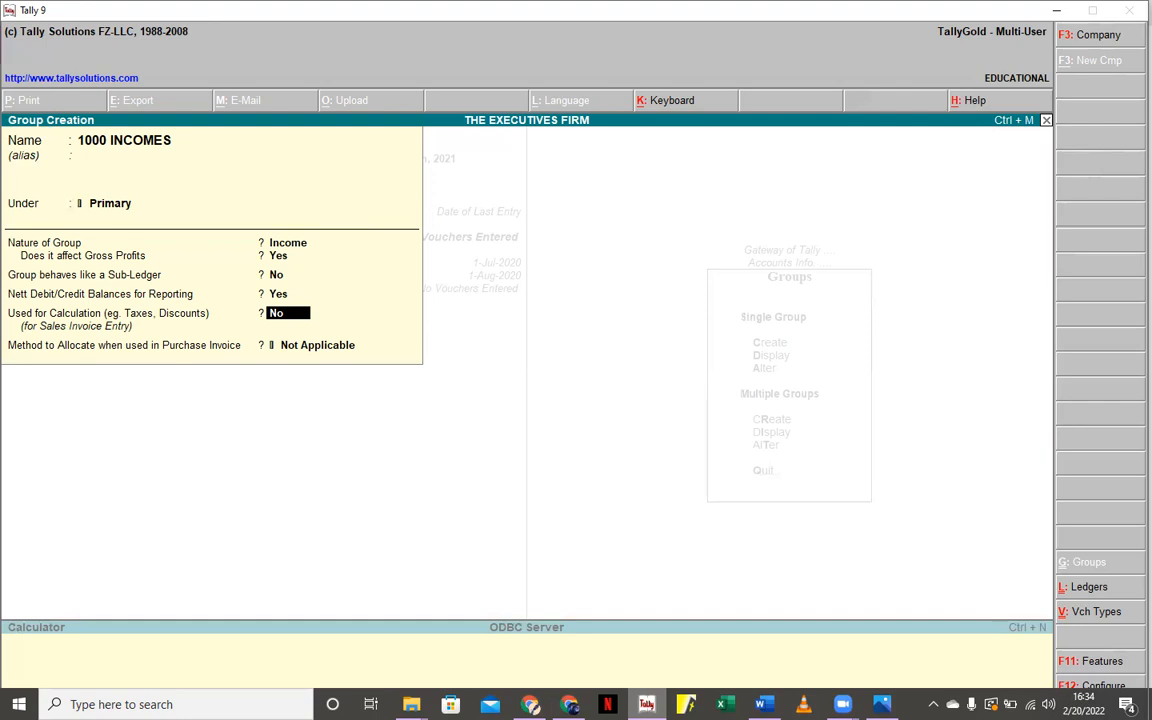
text(Y)
key(Return)
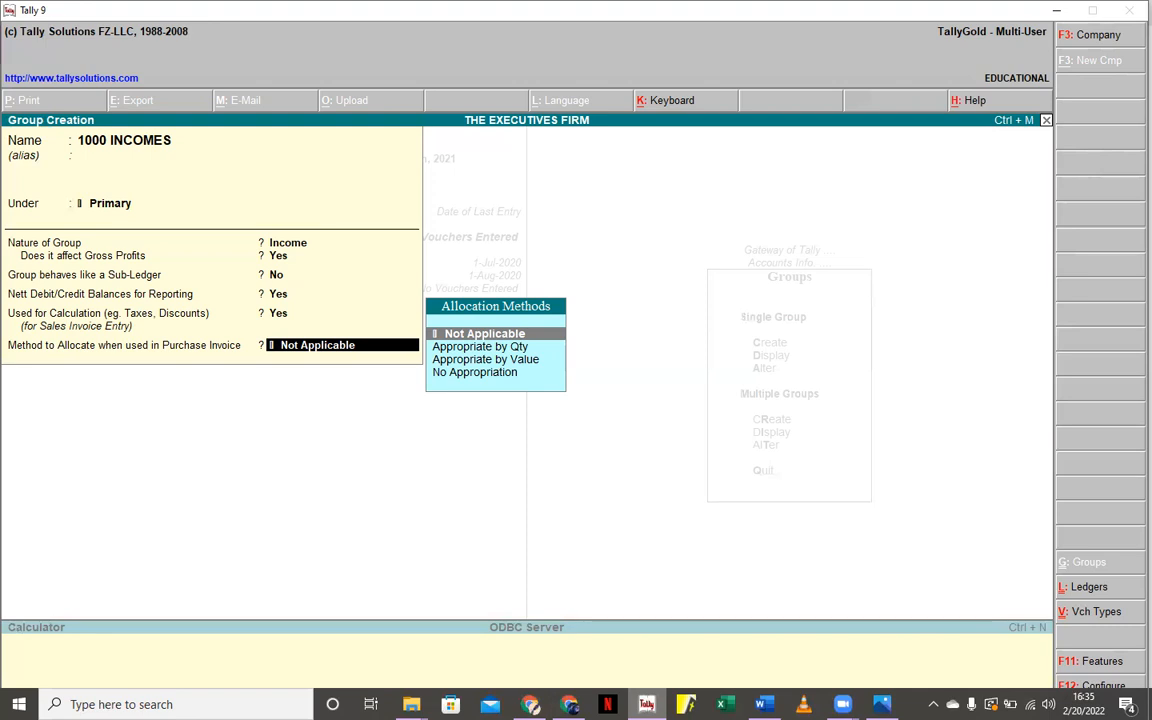
key(Return)
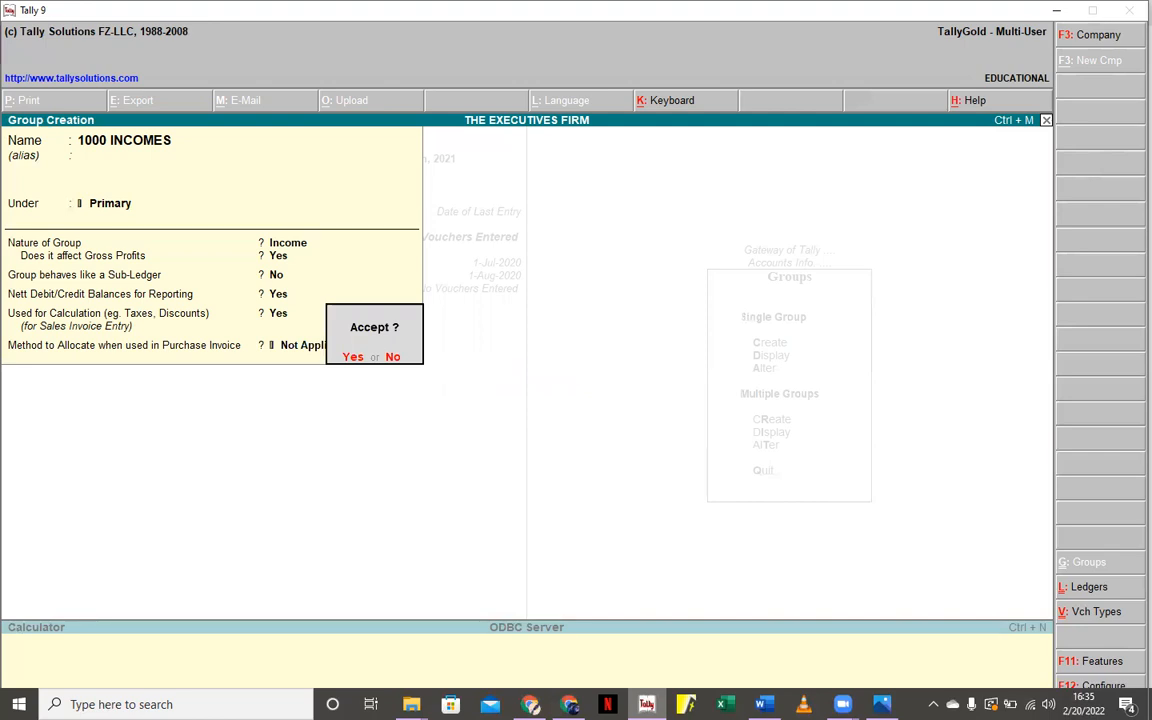
key(Return)
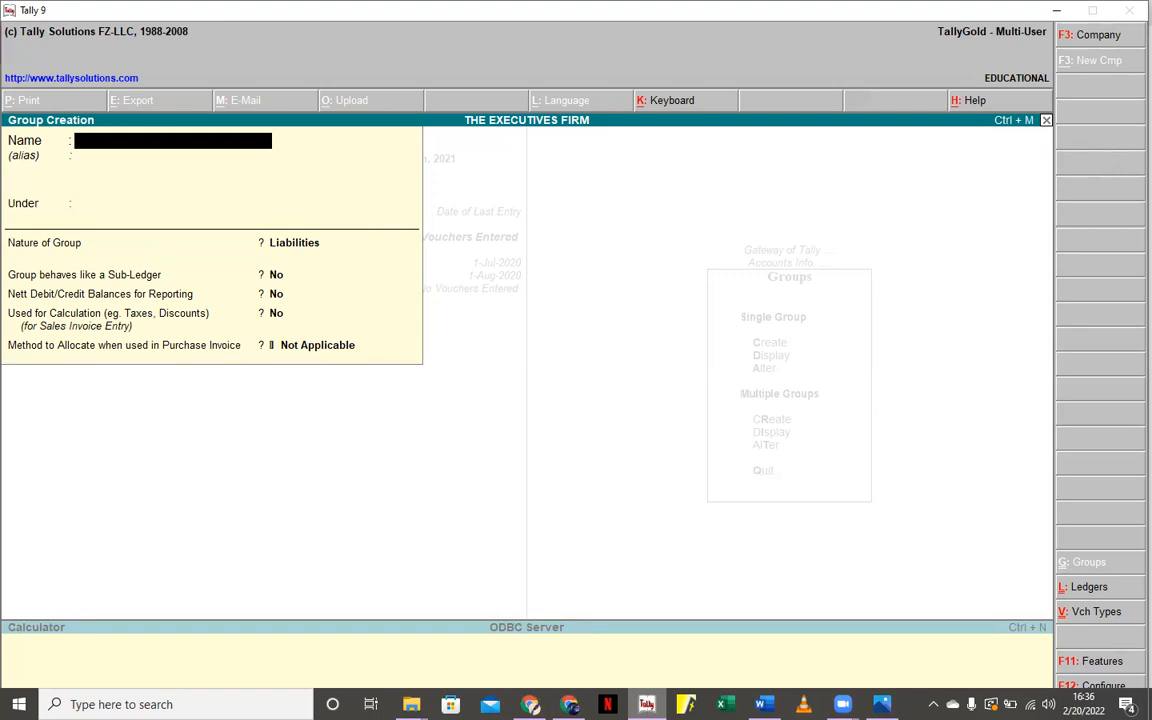
Step: Leave group creation and check the list of groups for the new 1000 INCOMES entry
key(Escape)
key(Return)
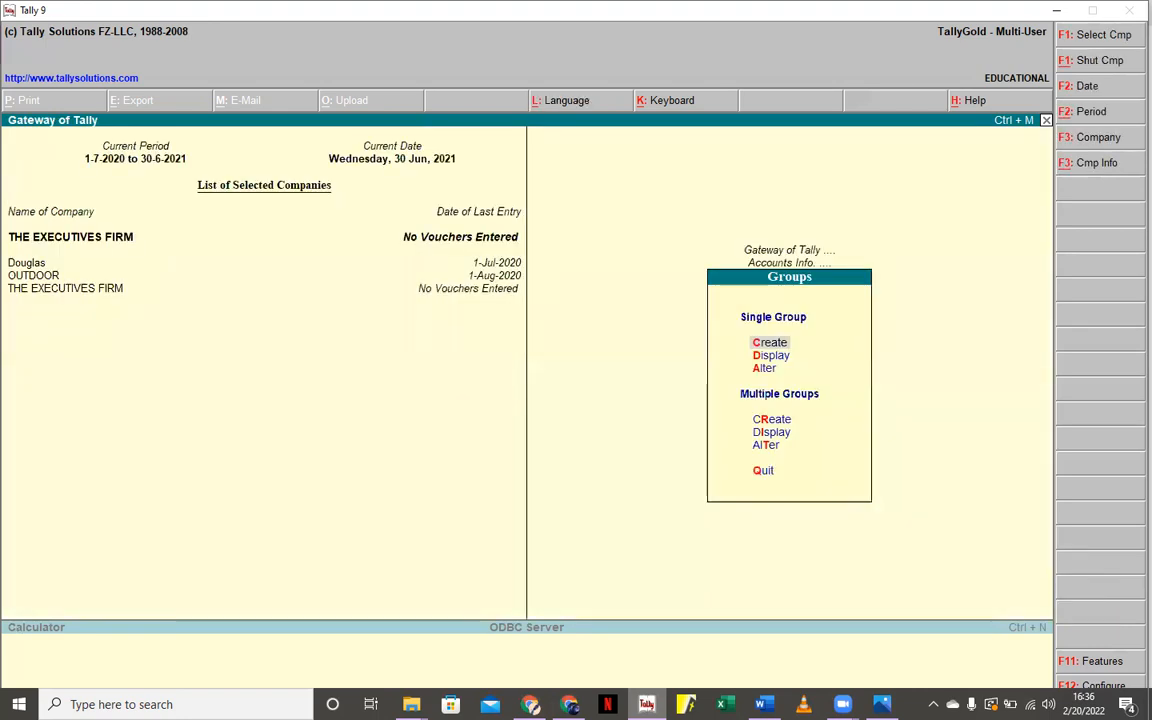
key(d)
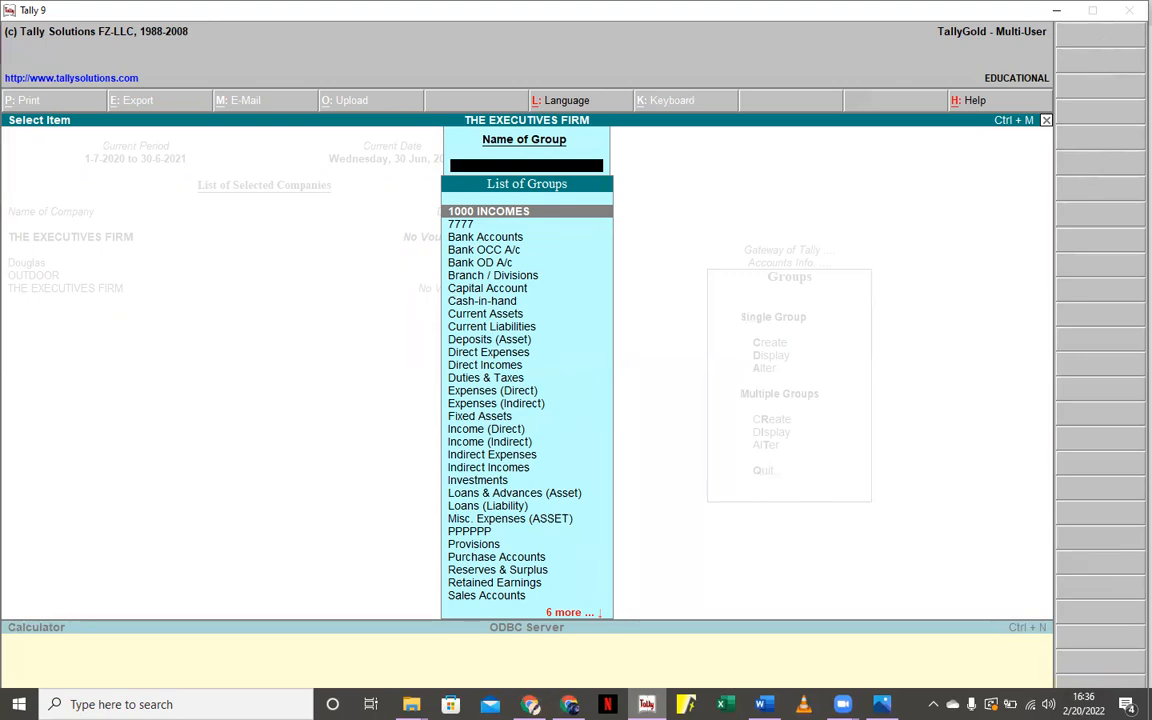
key(Escape)
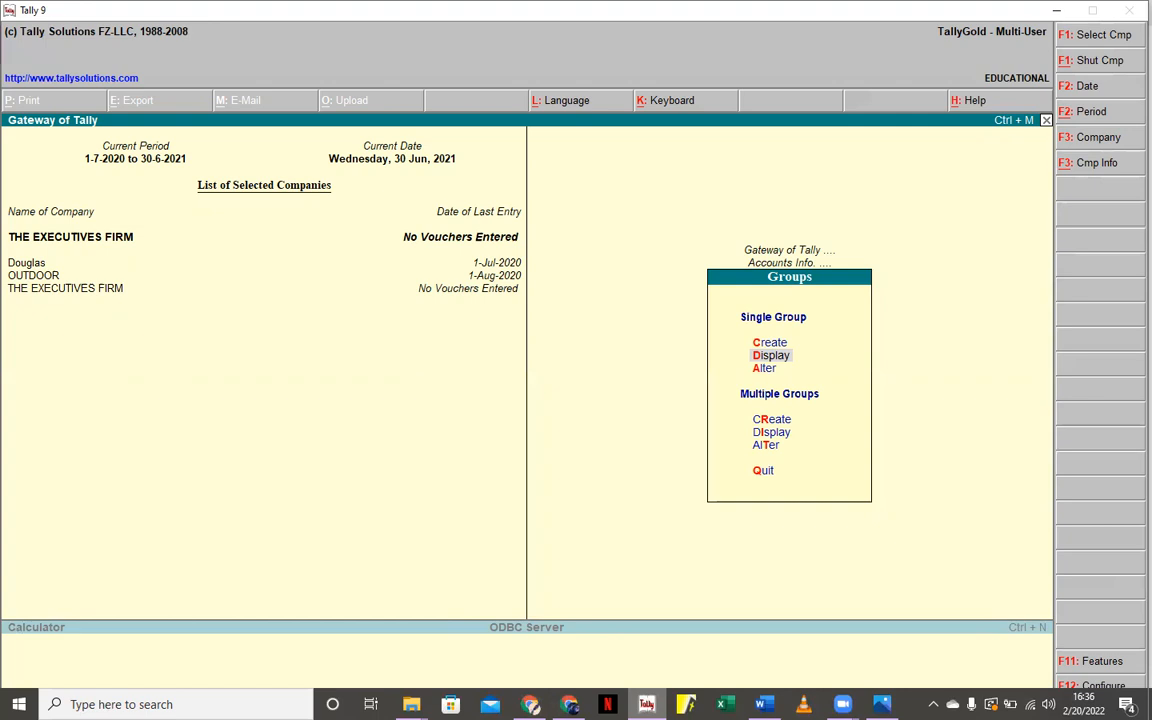
Step: Start creating multiple groups under 1000 INCOMES and enter 1001 ACCOMODATION as the first one
key(r)
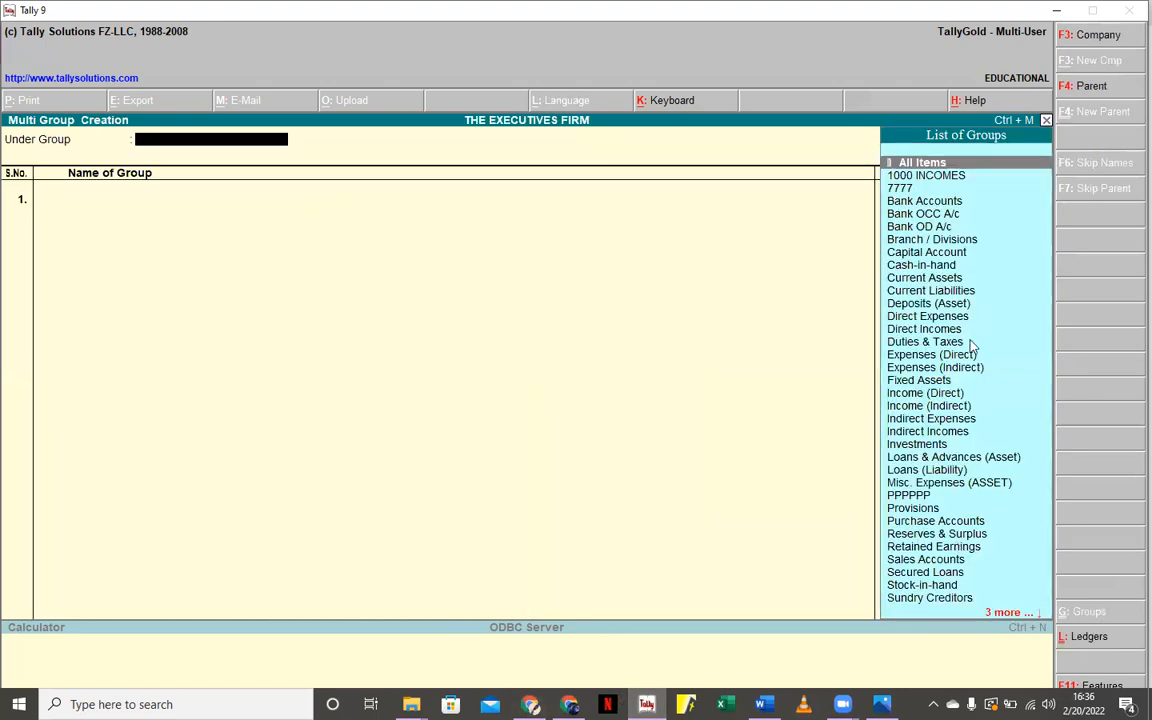
click(941, 176)
key(Return)
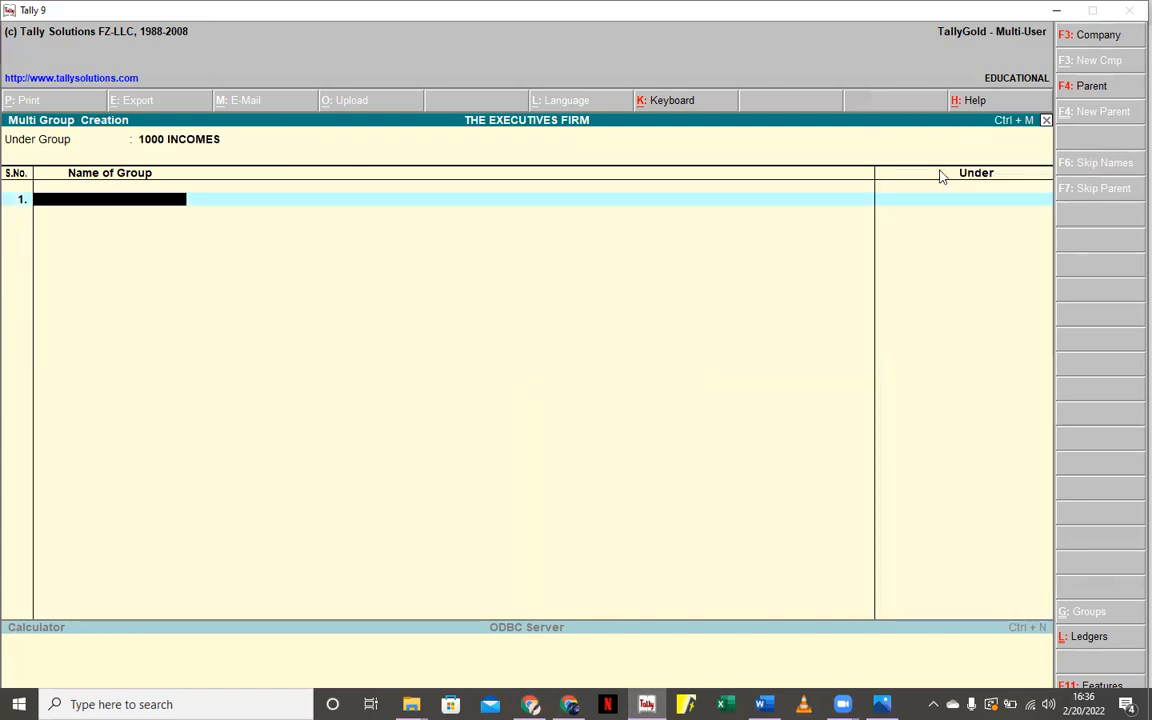
text(1001)
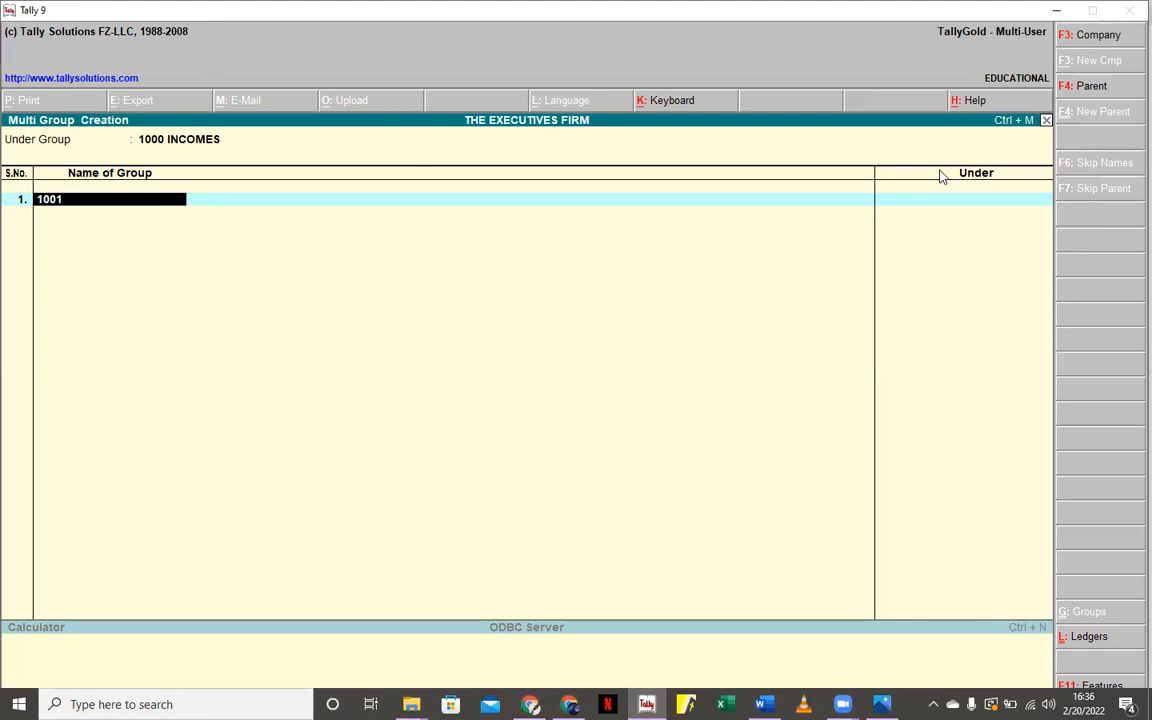
text( ACCOMODATION)
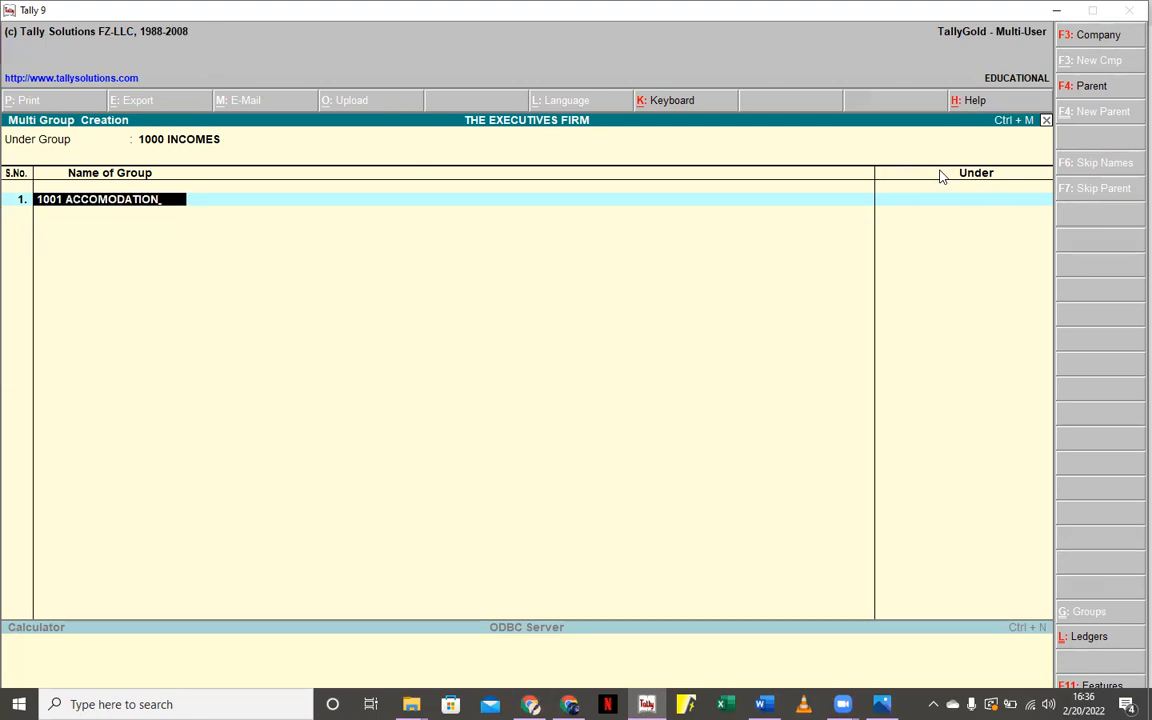
key(Return)
key(Return)
Step: Add the groups 1002 BAR and 1003 GYM under 1000 INCOMES and save the multi-group list
text(1002 BAR)
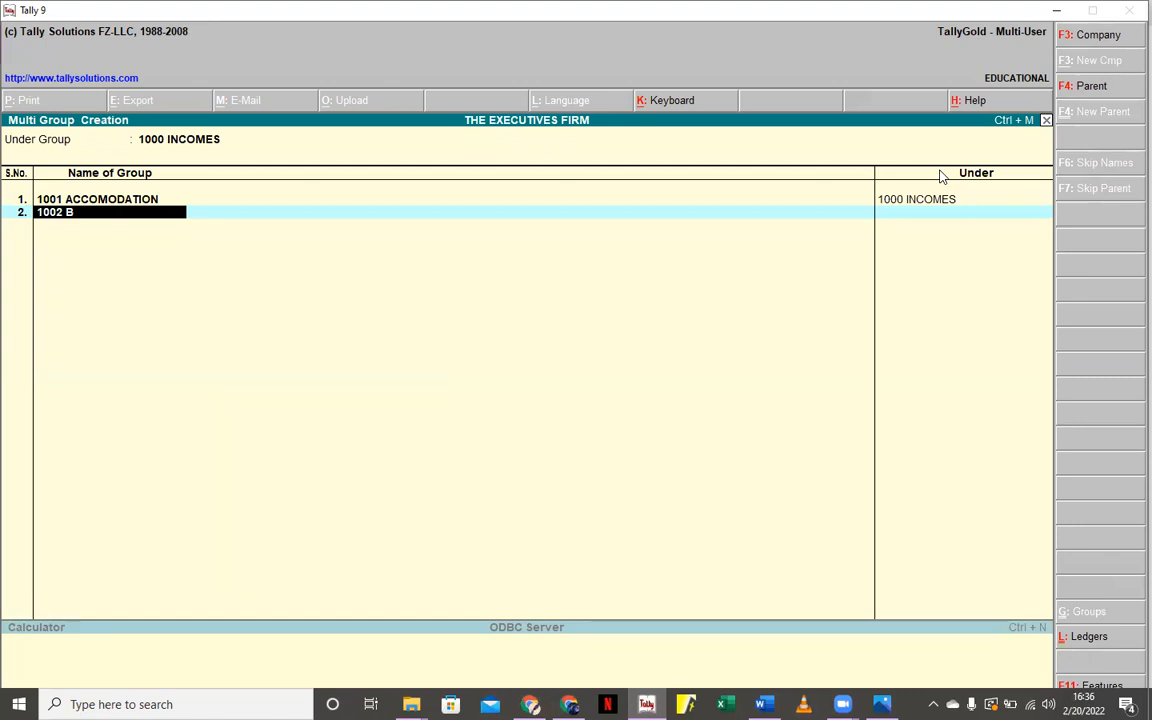
key(Return)
key(Return)
text(1)
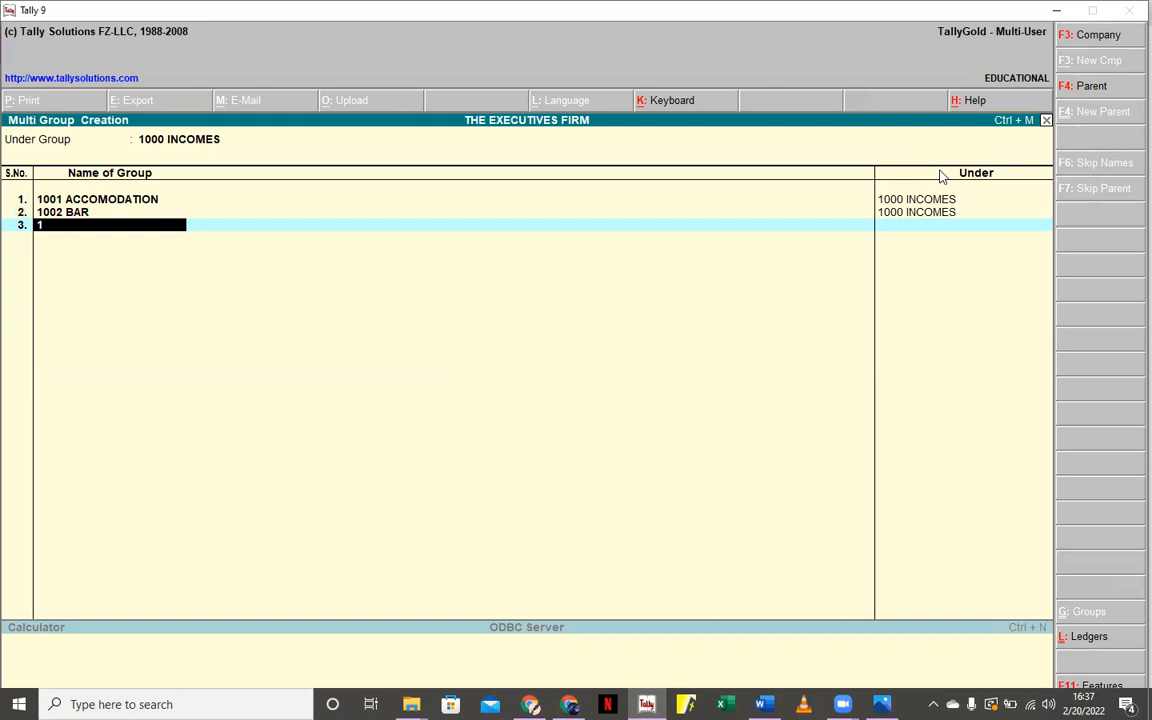
text(003 GYM)
key(Return)
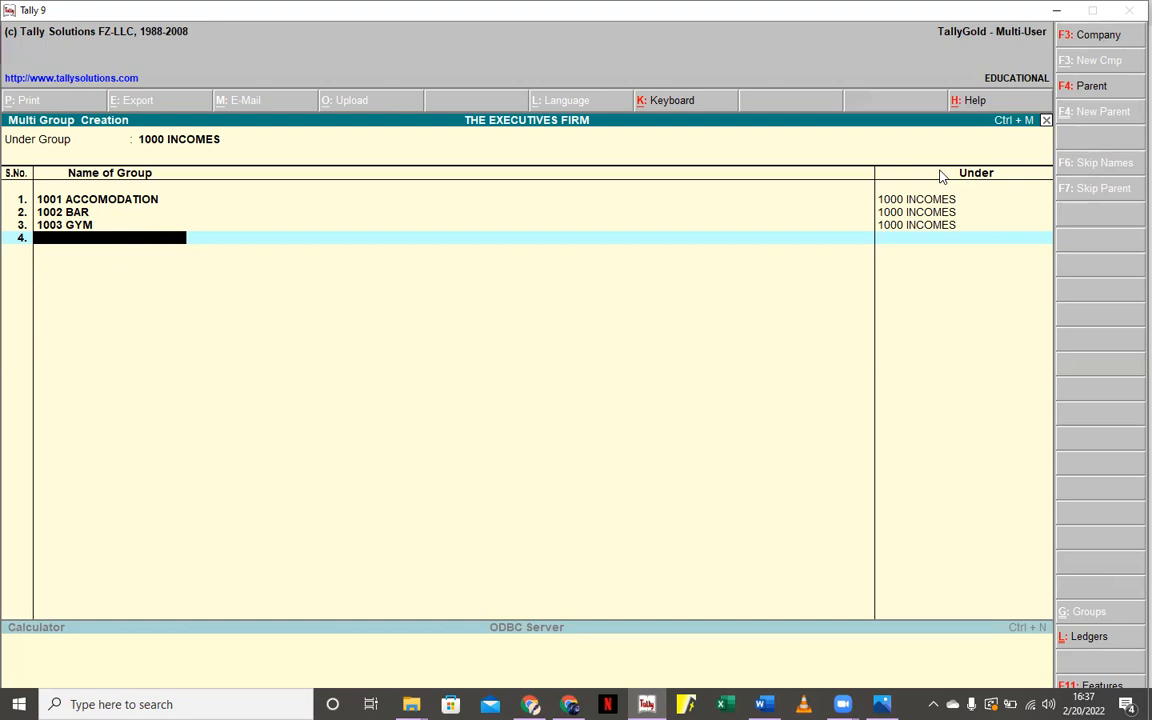
key(Return)
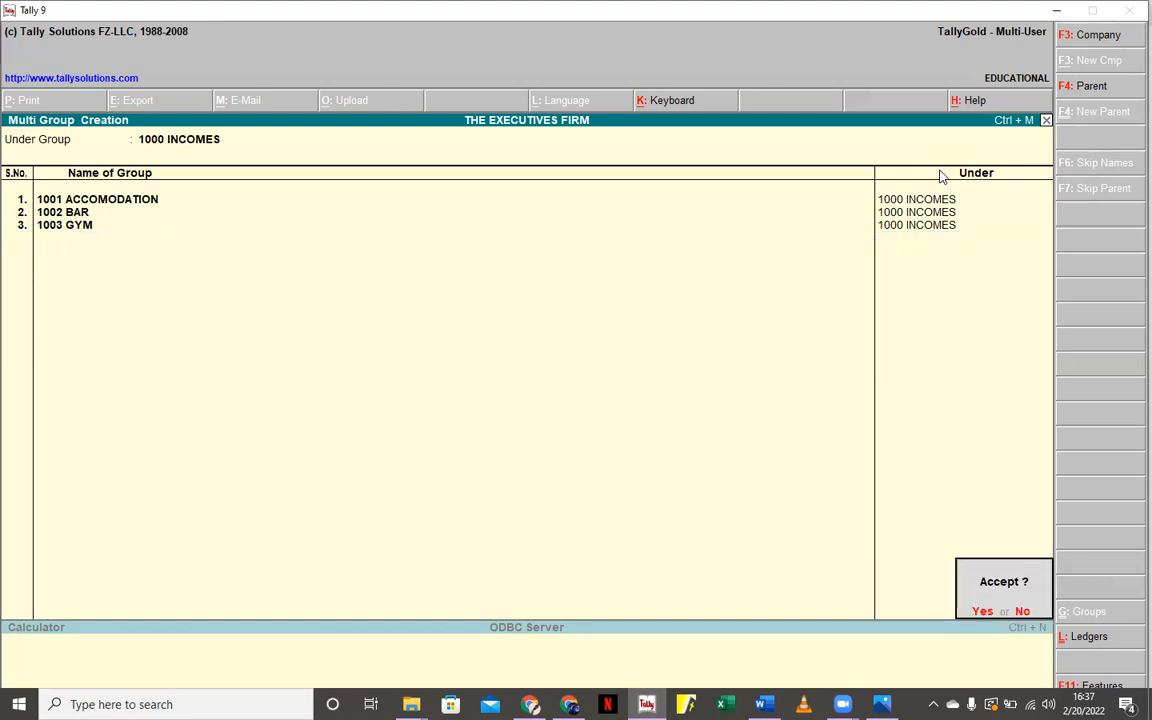
key(Return)
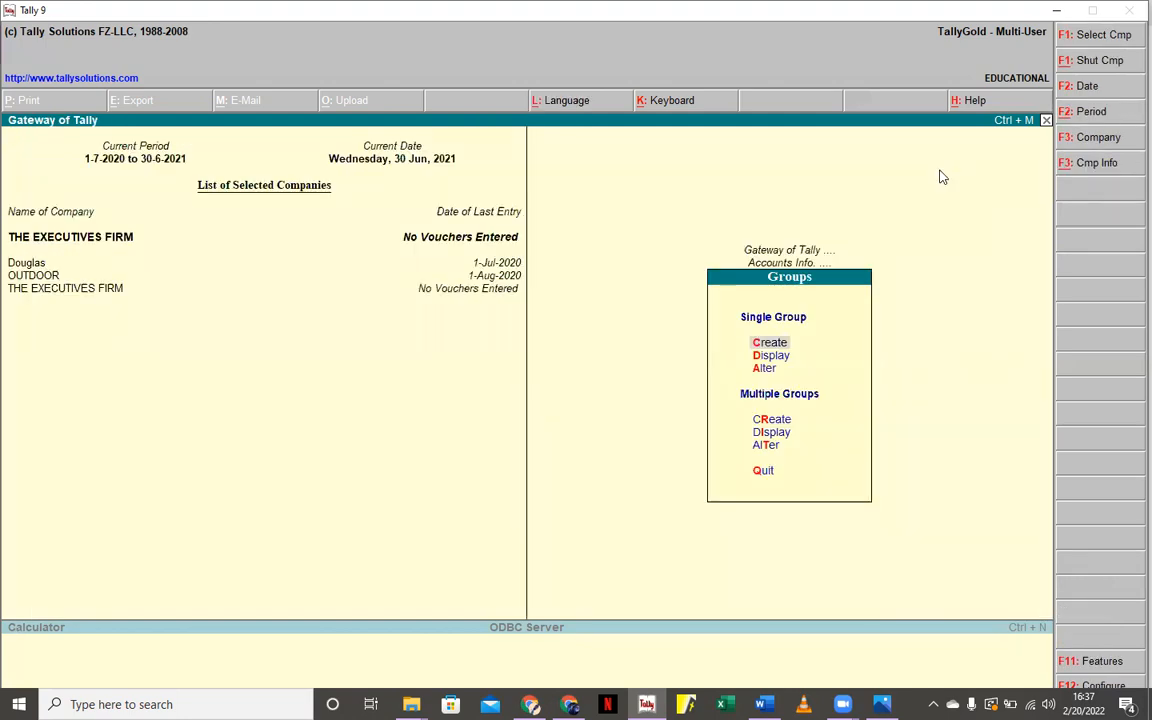